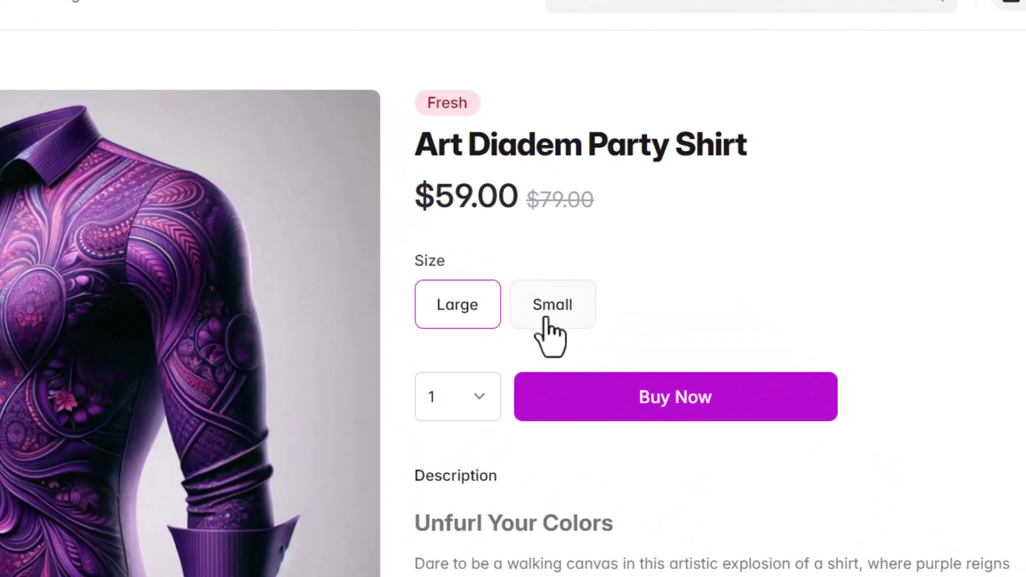
# Select the Small size on the Art Diadem Party Shirt page to show its $50 price.
pyautogui.click(599, 281)
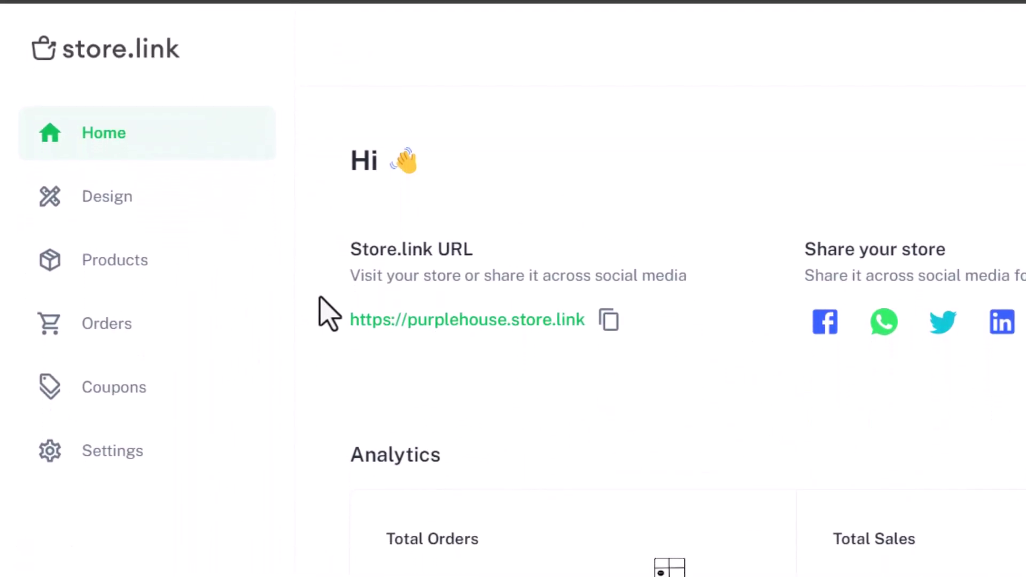
# Go to the dashboard's Products page, Manage Products, linked to the Google product sheet.
pyautogui.click(199, 258)
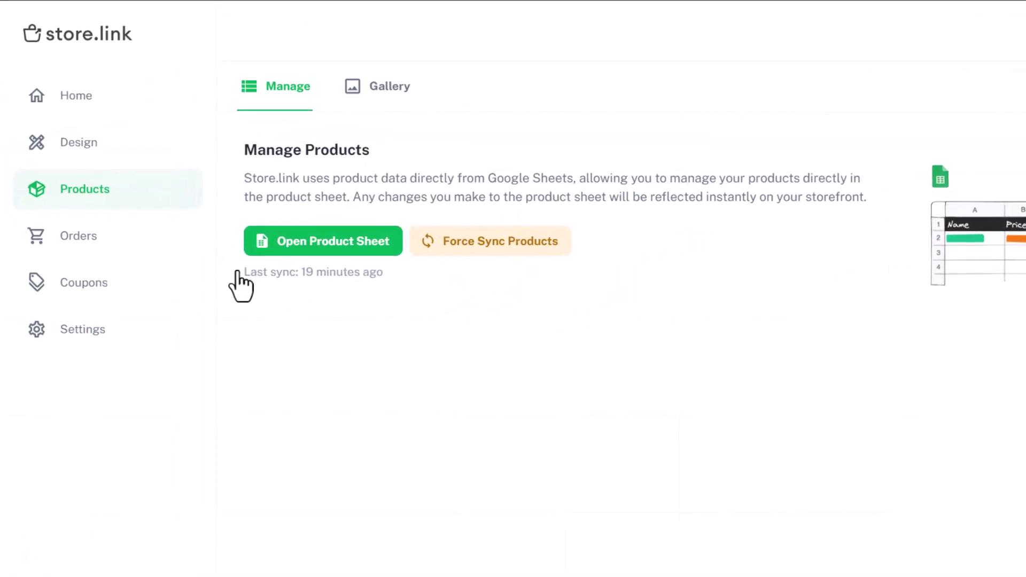
# Tick Size in the Product variants field of the Products settings.
pyautogui.click(163, 330)
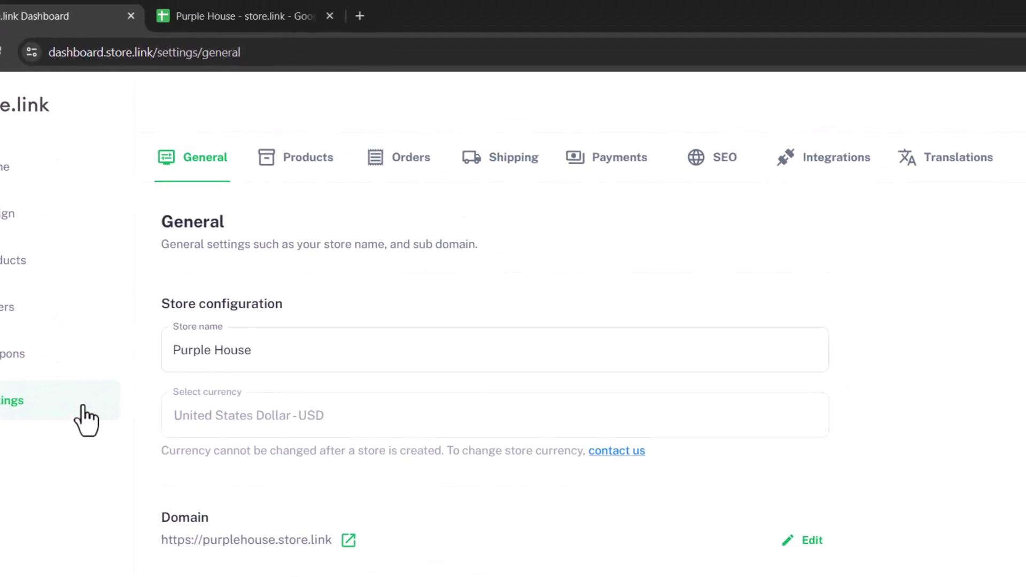
pyautogui.click(297, 165)
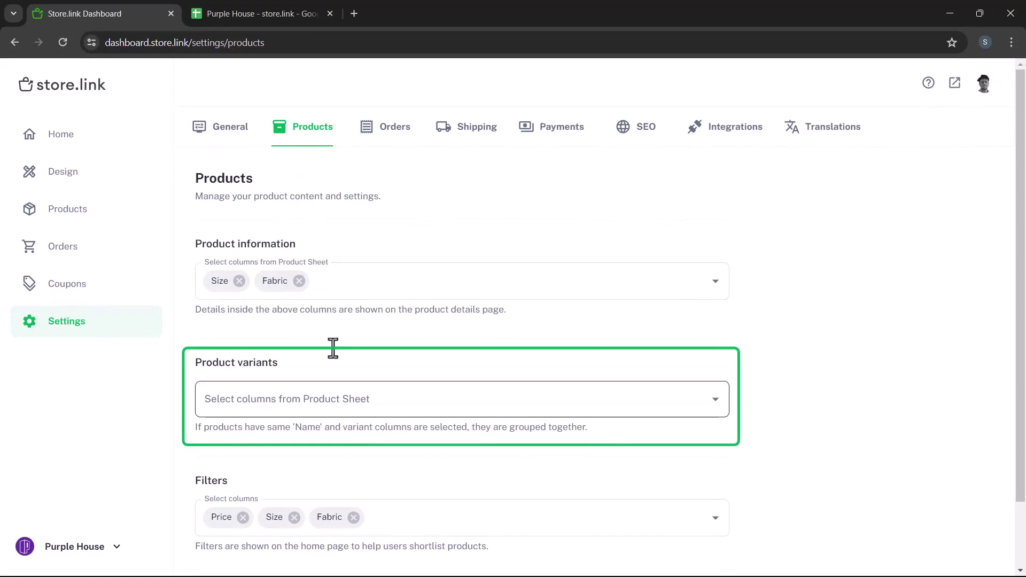
pyautogui.click(340, 405)
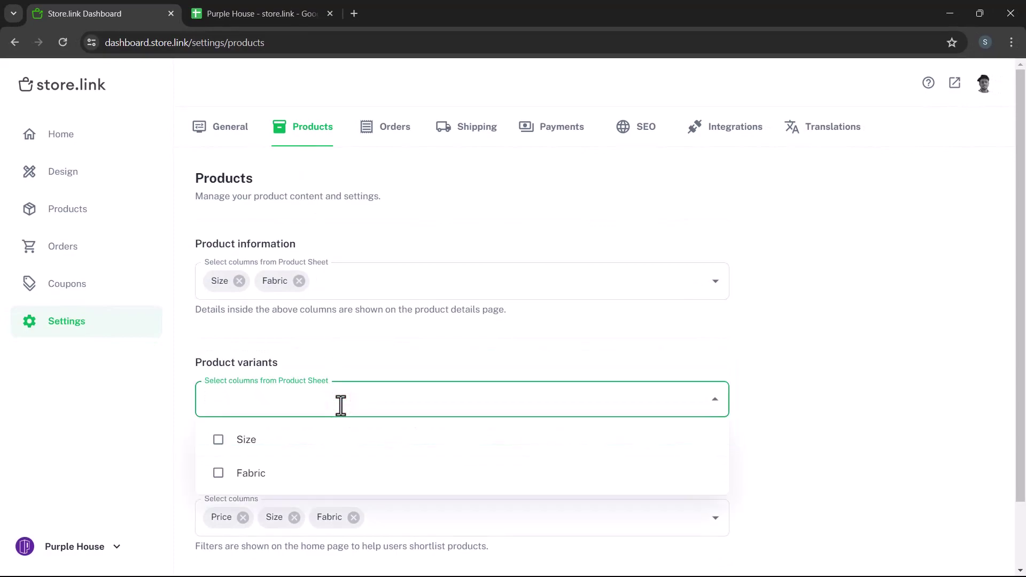
pyautogui.click(287, 447)
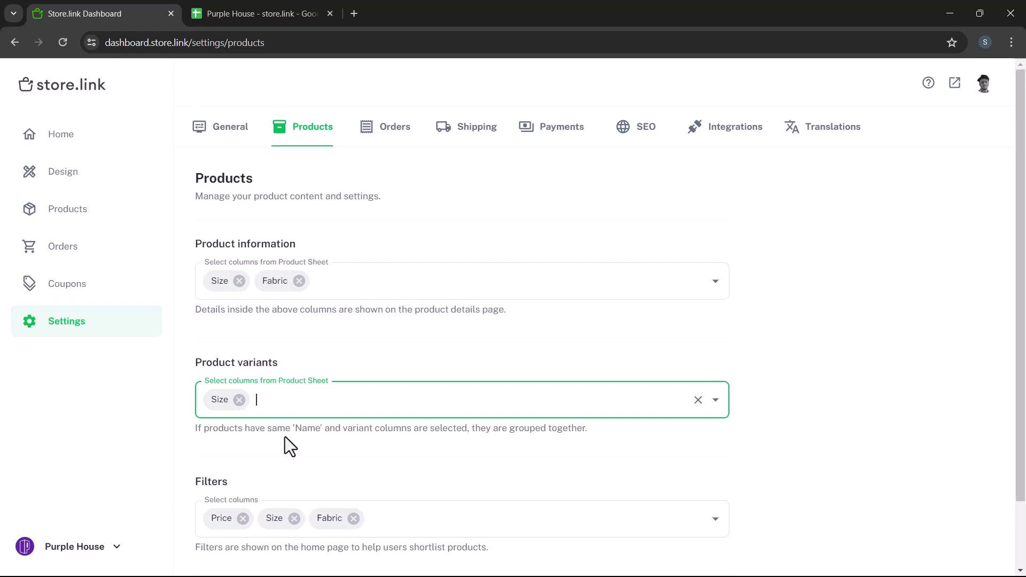
# Copy the Art Diadem Party Shirt from row 2 into row 3 and check the copied values.
pyautogui.click(259, 14)
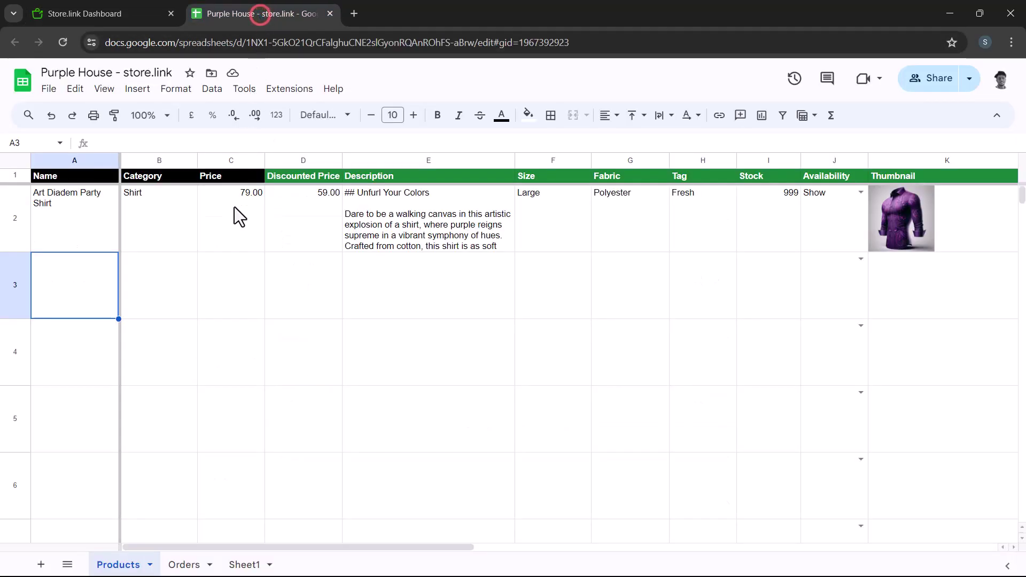
pyautogui.rightClick(16, 230)
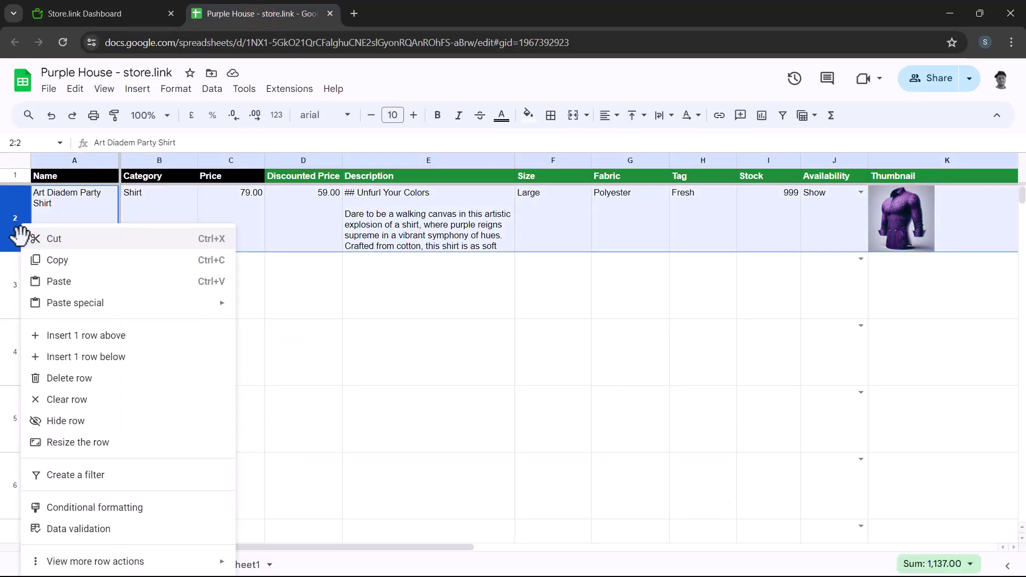
pyautogui.click(38, 259)
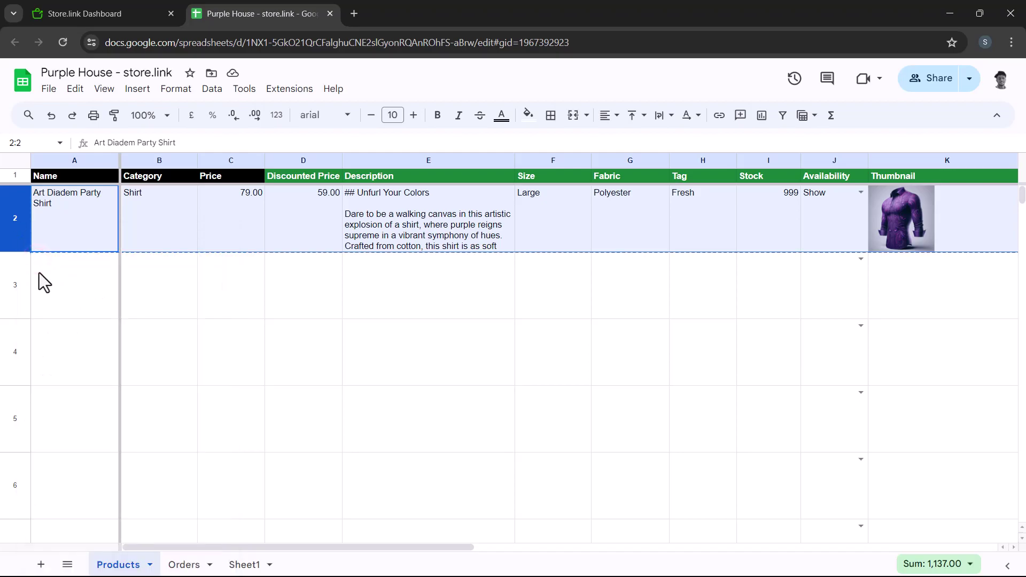
pyautogui.click(40, 273)
pyautogui.rightClick(40, 273)
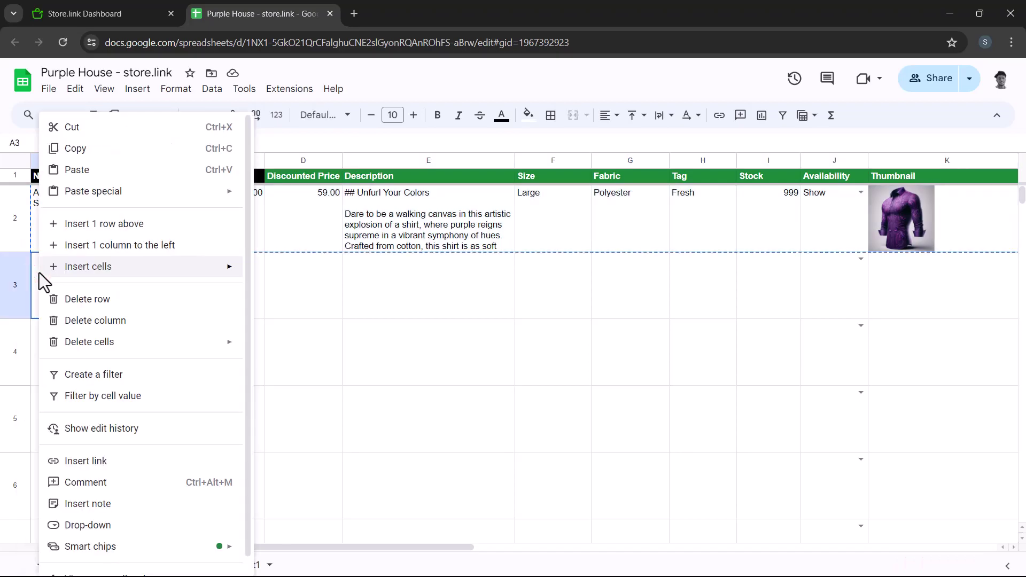
pyautogui.click(91, 170)
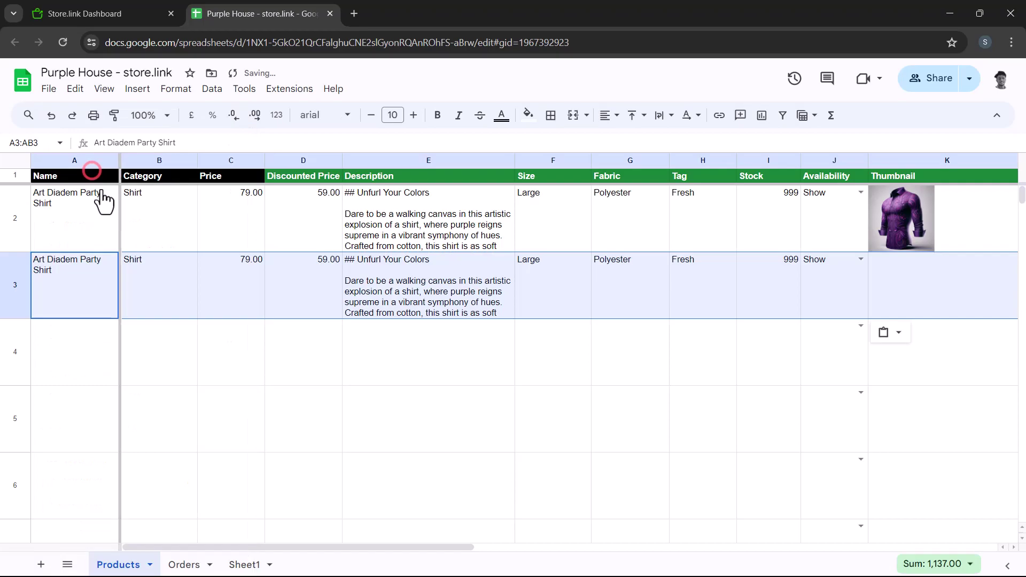
pyautogui.click(150, 280)
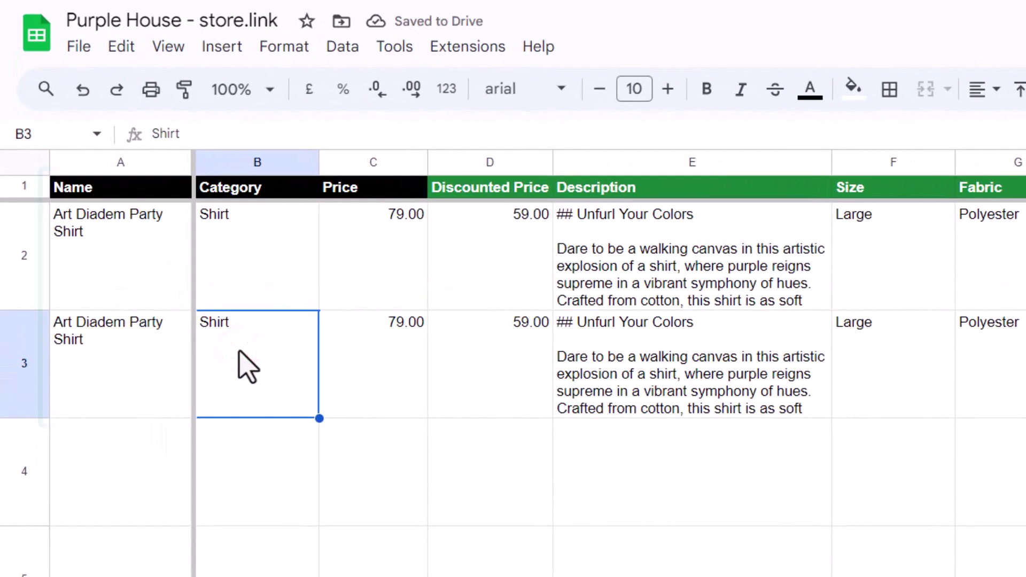
pyautogui.click(138, 348)
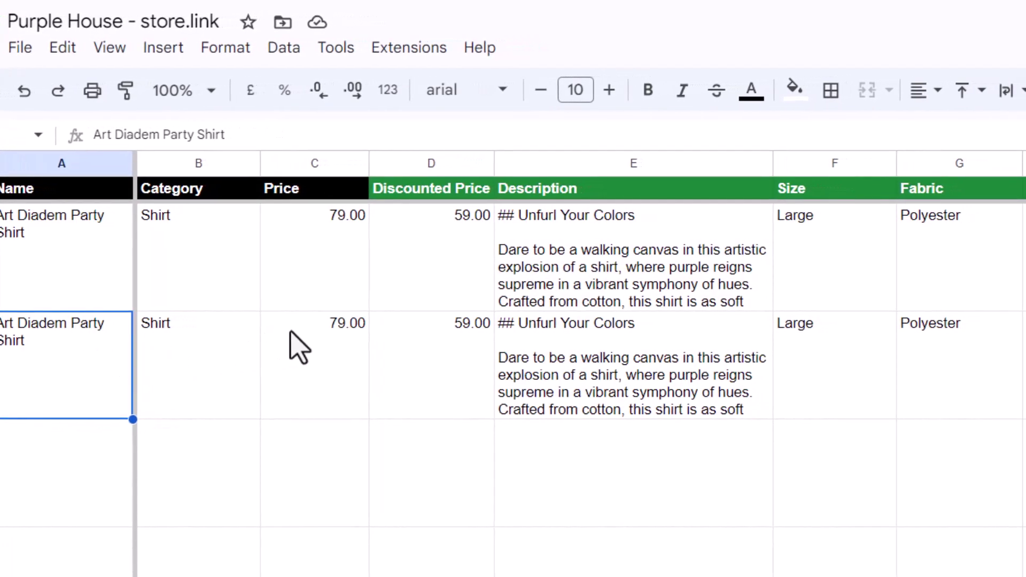
# Set row 3's price to 70 and its discounted price to 50.
pyautogui.click(291, 335)
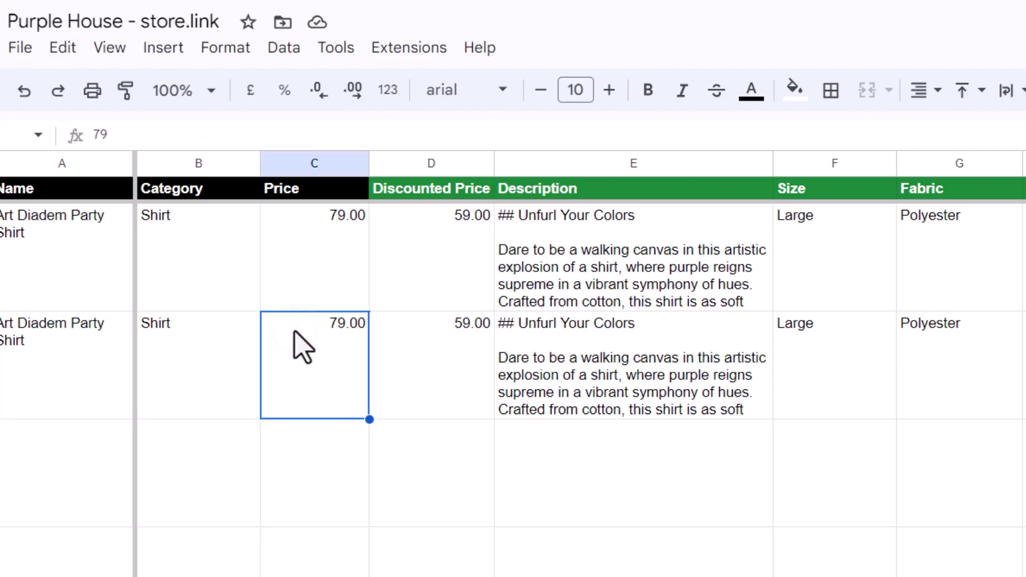
pyautogui.doubleClick(343, 323)
pyautogui.write('70')
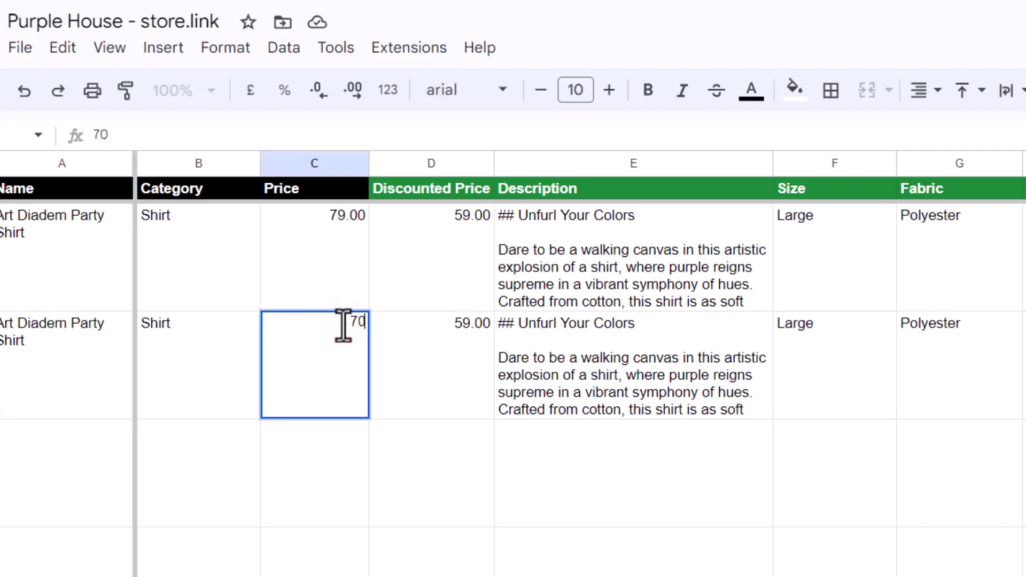
pyautogui.press('Return')
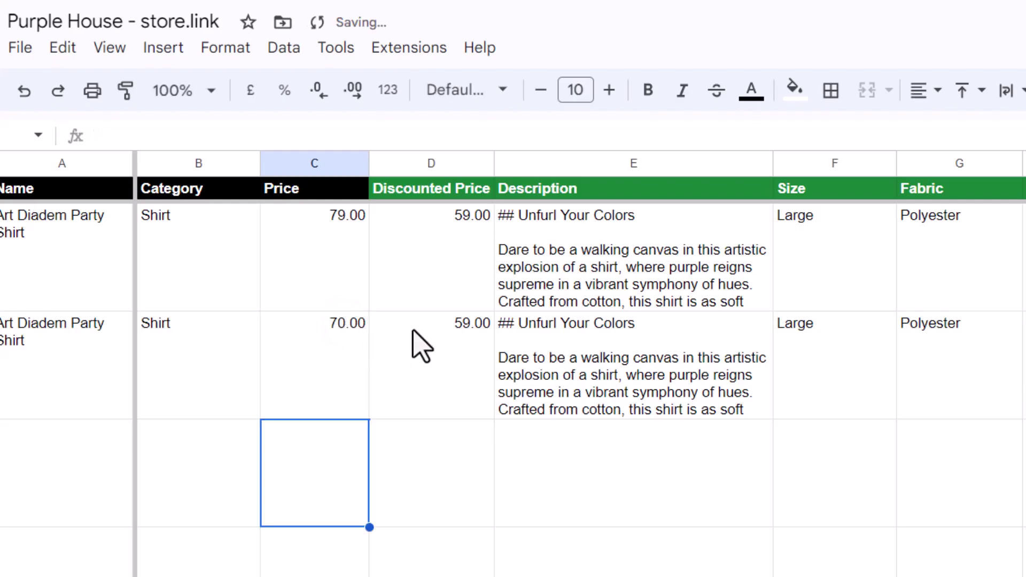
pyautogui.click(413, 327)
pyautogui.doubleClick(413, 327)
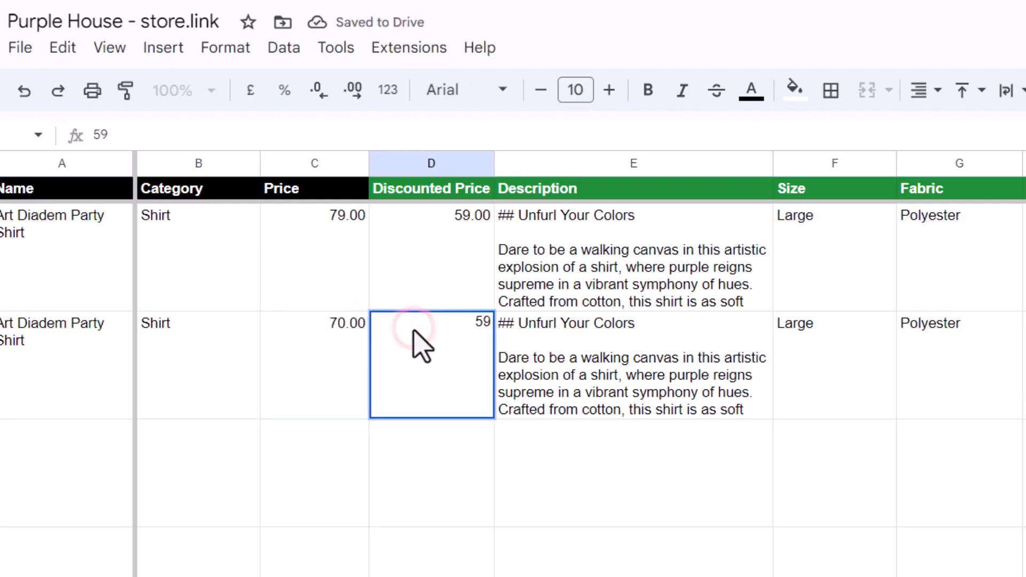
pyautogui.press('BackSpace')
pyautogui.write('0')
pyautogui.press('Return')
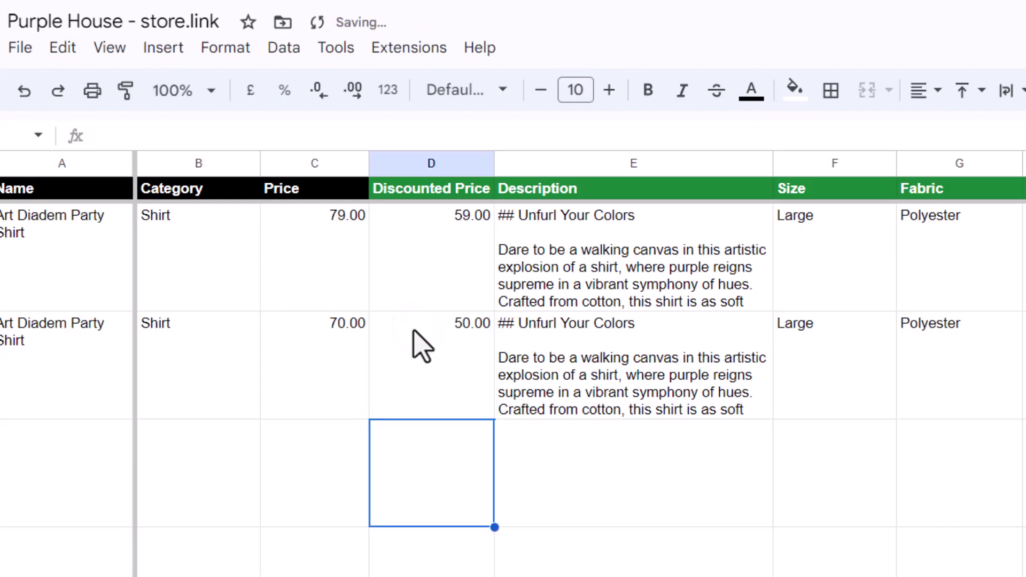
# Change row 3's size from Large to Small.
pyautogui.click(536, 342)
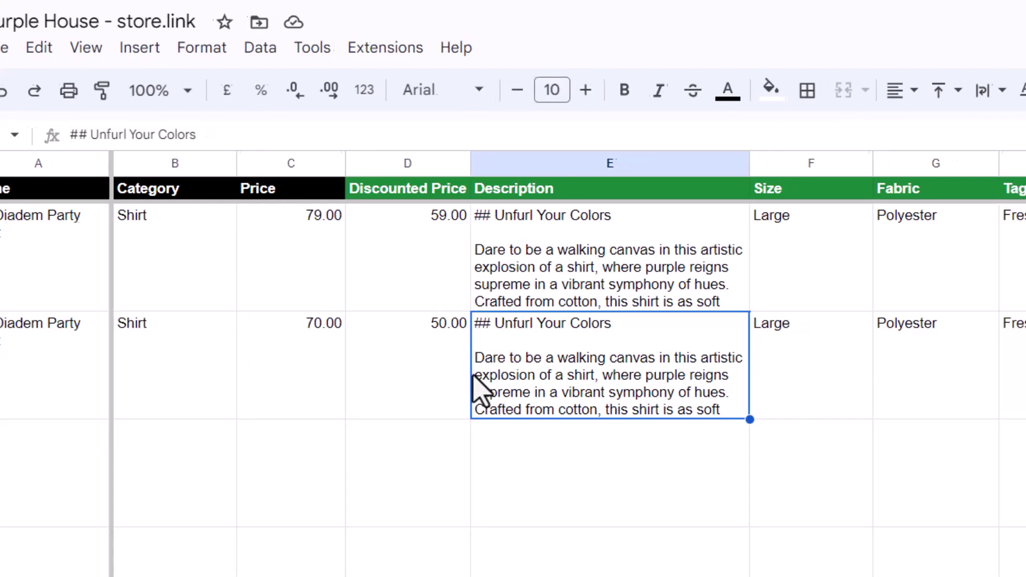
pyautogui.click(577, 394)
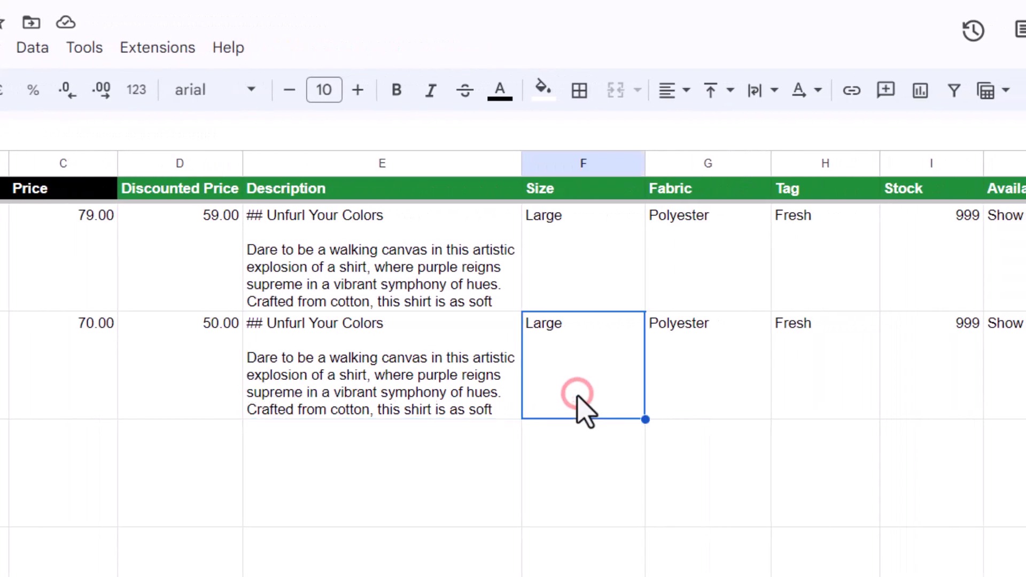
pyautogui.doubleClick(577, 393)
pyautogui.hotkey('ctrl', 'a')
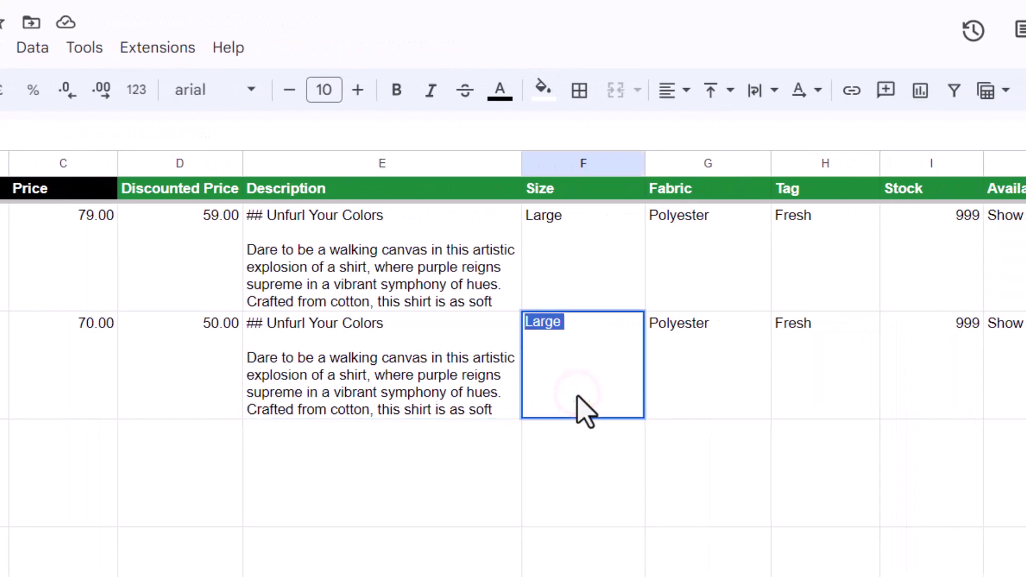
pyautogui.write('Small')
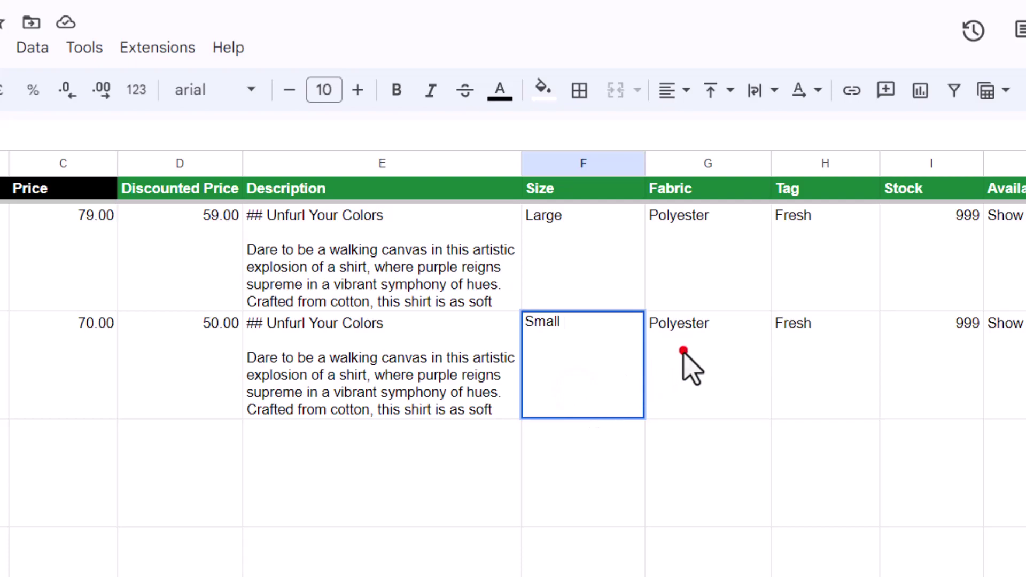
pyautogui.click(682, 351)
# Set row 3's stock to 100 and check its tag and thumbnail.
pyautogui.click(796, 350)
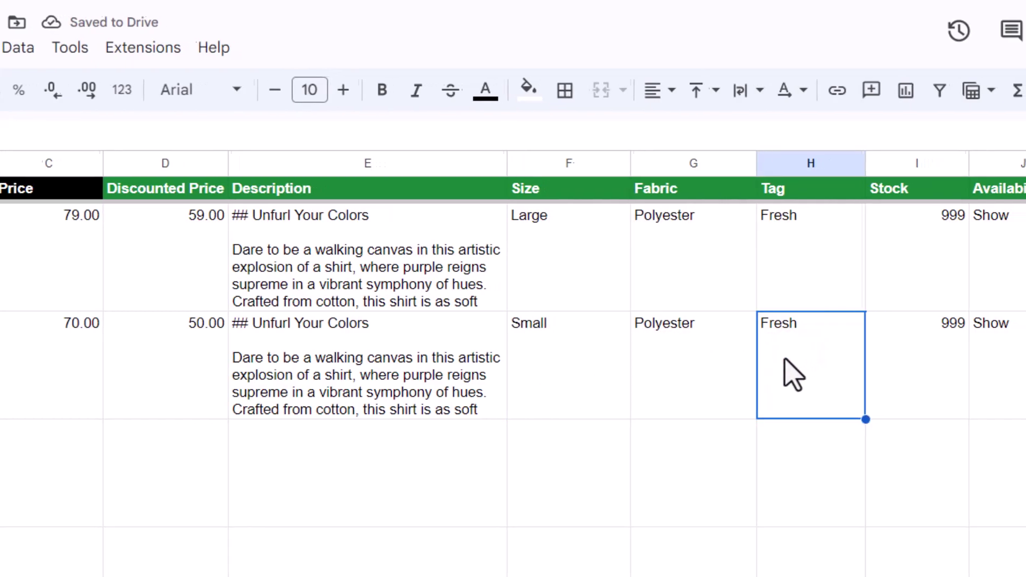
pyautogui.click(594, 369)
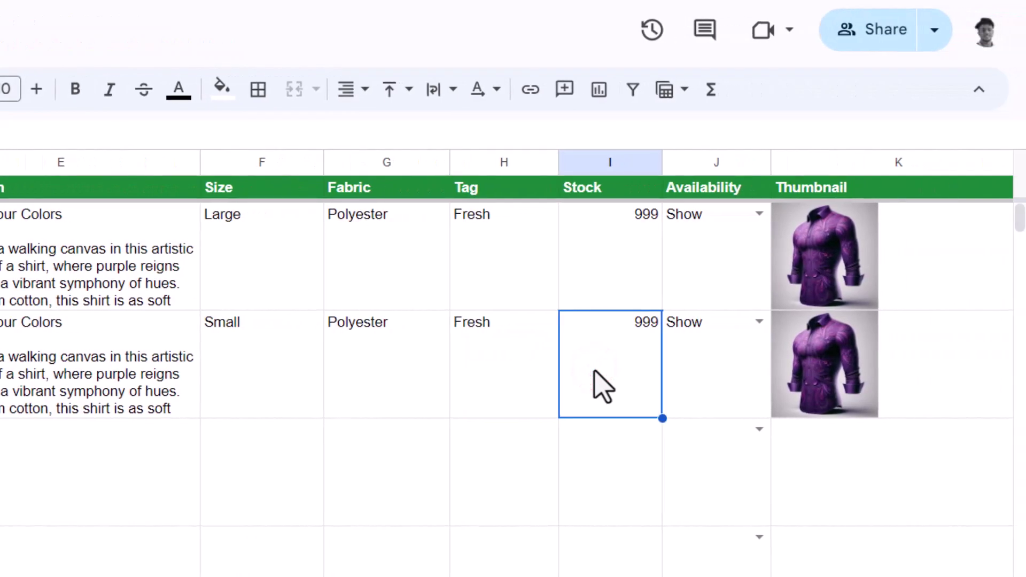
pyautogui.click(596, 371)
pyautogui.write('100')
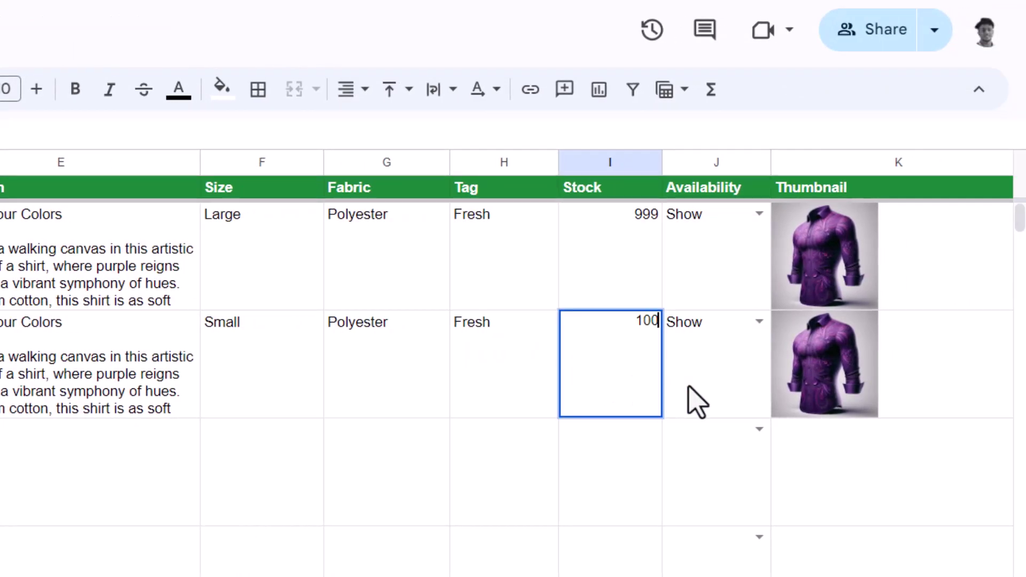
pyautogui.click(688, 386)
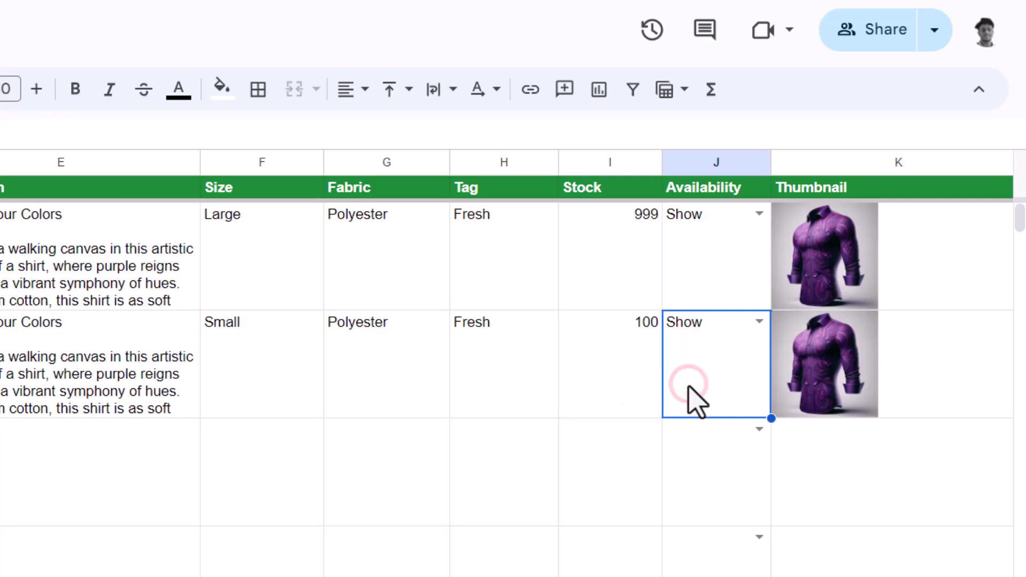
pyautogui.click(778, 387)
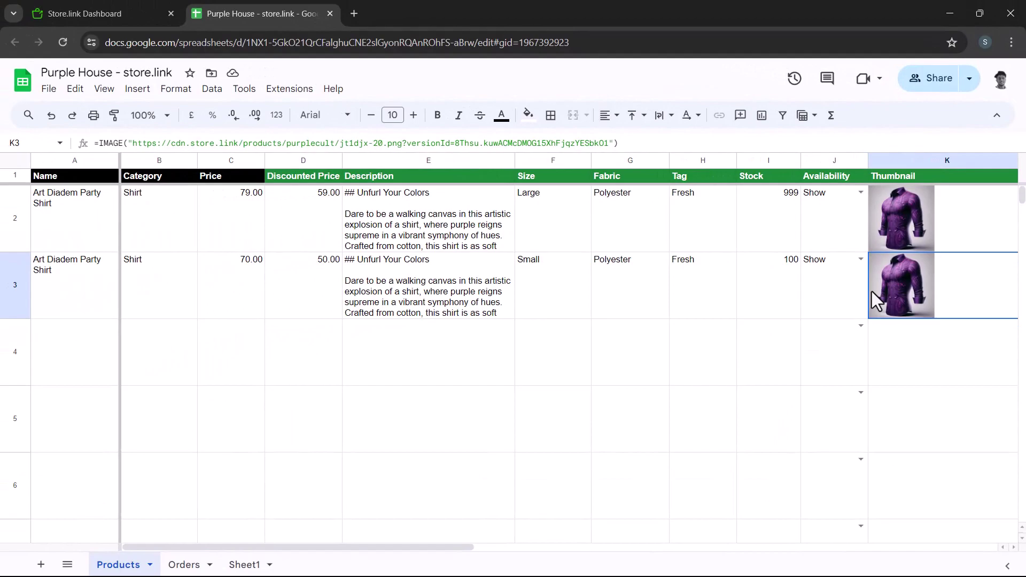
# Open the Purple House storefront and go to the Art Diadem Party Shirt page.
pyautogui.click(145, 5)
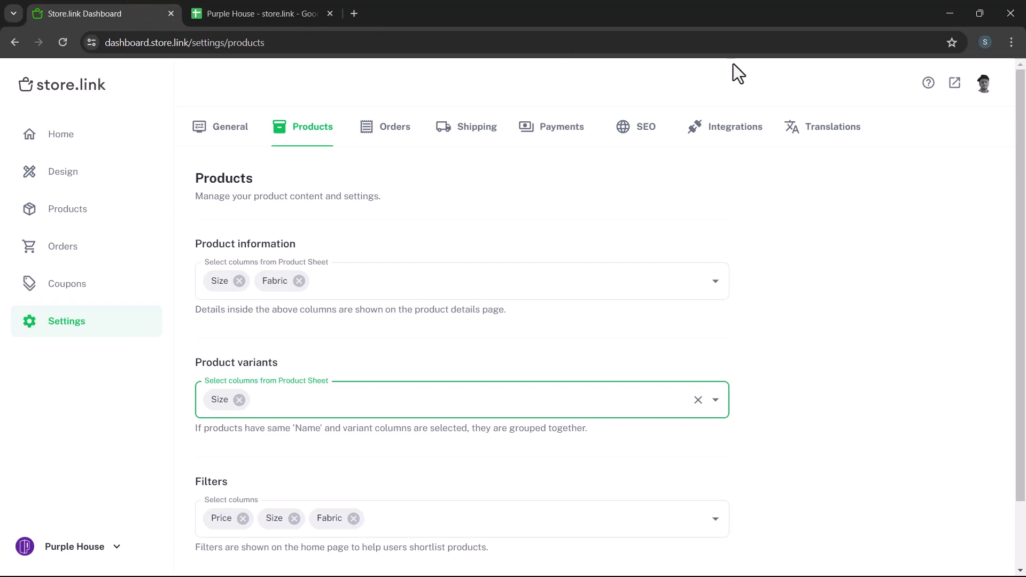
pyautogui.click(954, 82)
pyautogui.scroll(-5, 559, 417)
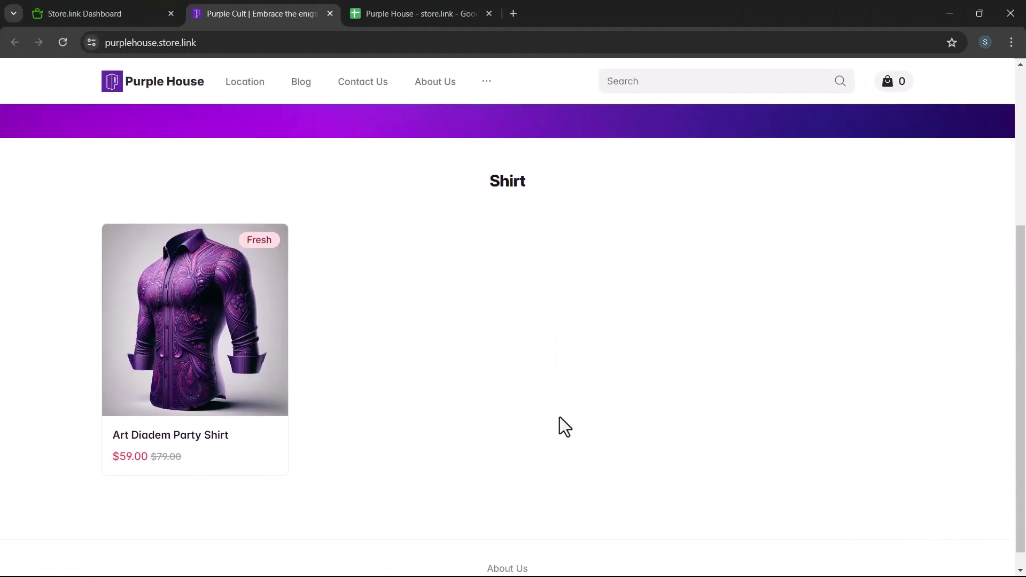
pyautogui.click(190, 353)
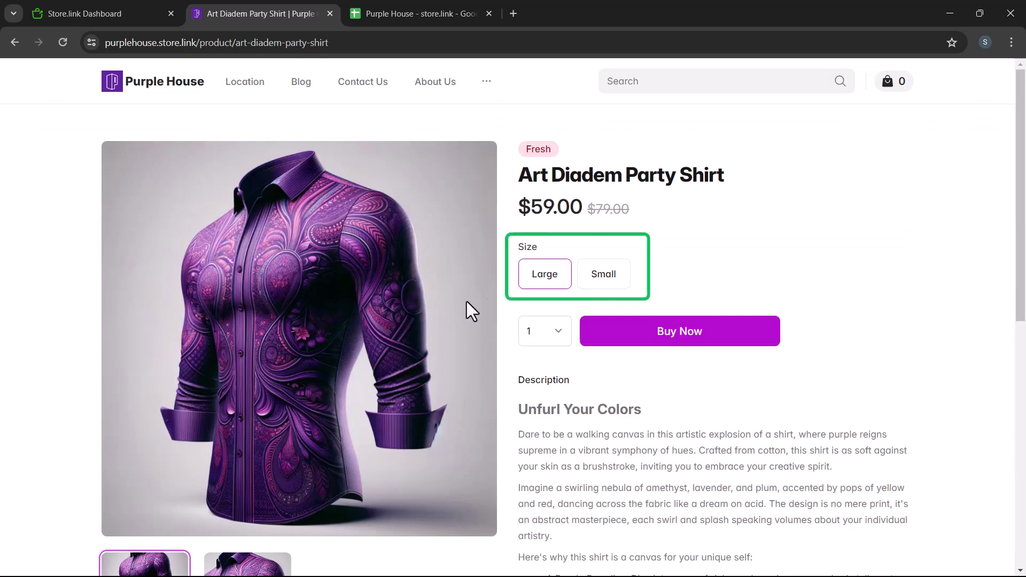
# Toggle between Small ($50) and Large ($59) sizes to compare prices.
pyautogui.click(601, 280)
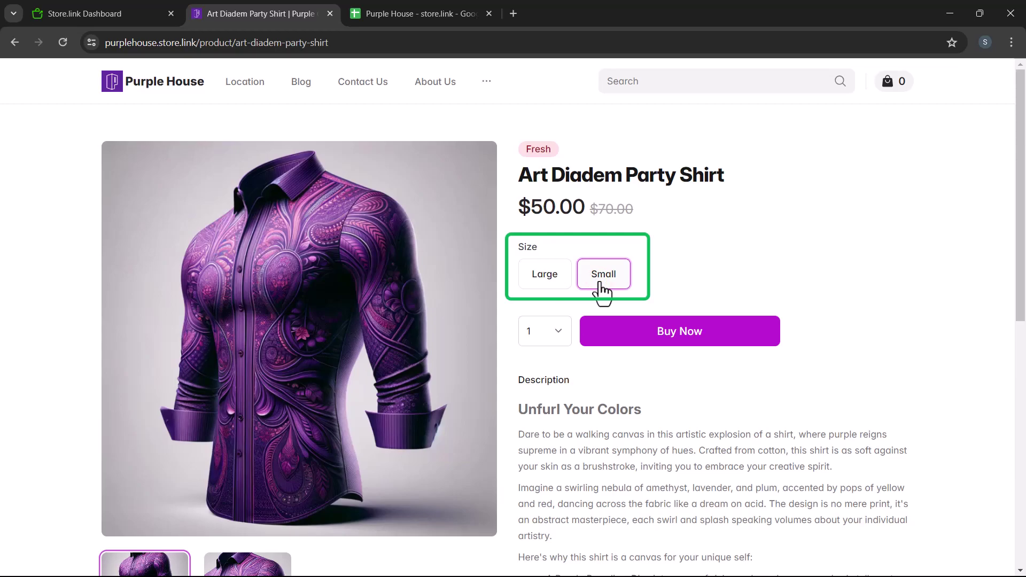
pyautogui.click(539, 268)
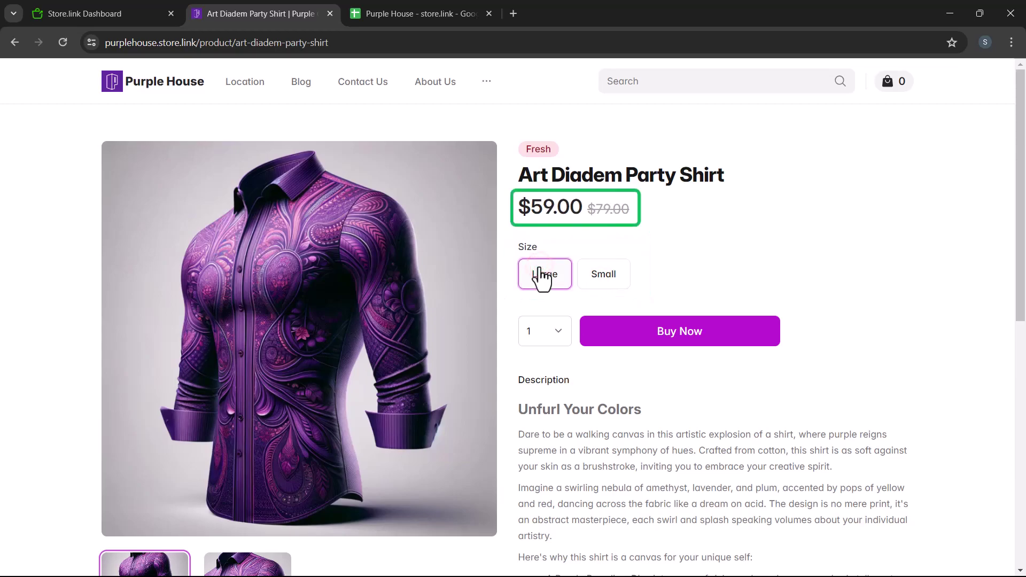
pyautogui.click(587, 277)
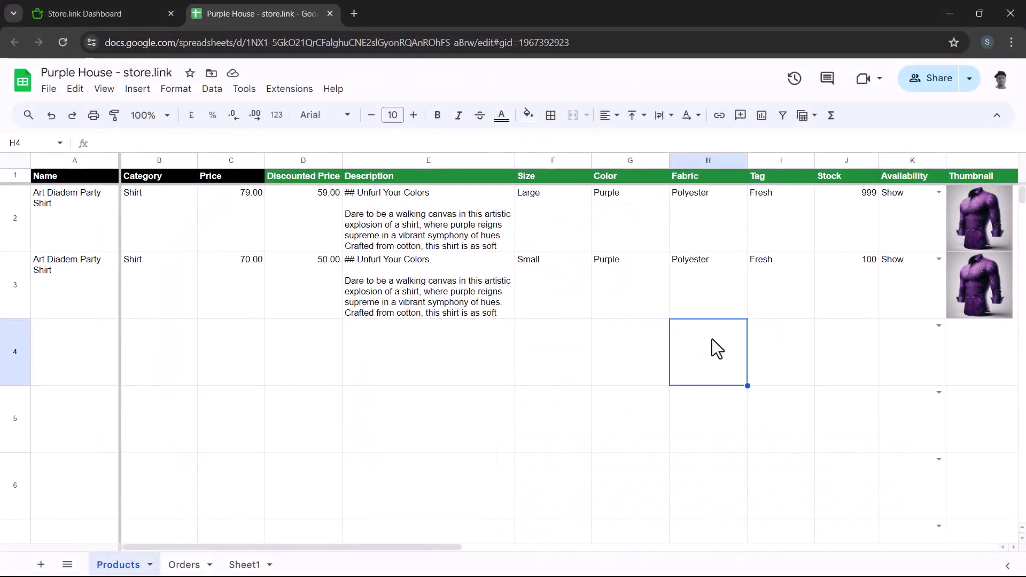
# Add Color next to Size in the Products settings' Product variants list.
pyautogui.click(635, 159)
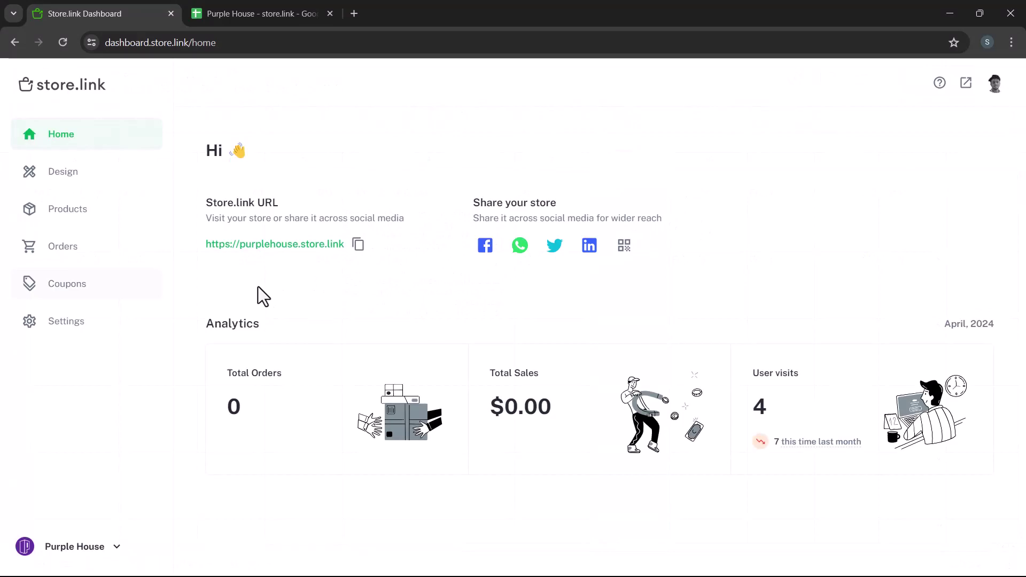
pyautogui.click(69, 322)
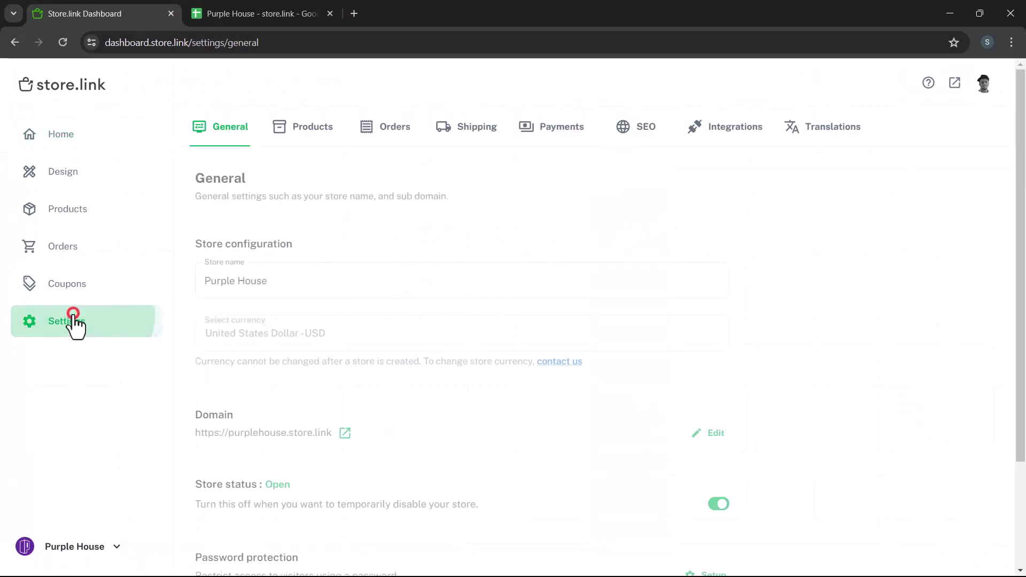
pyautogui.click(280, 133)
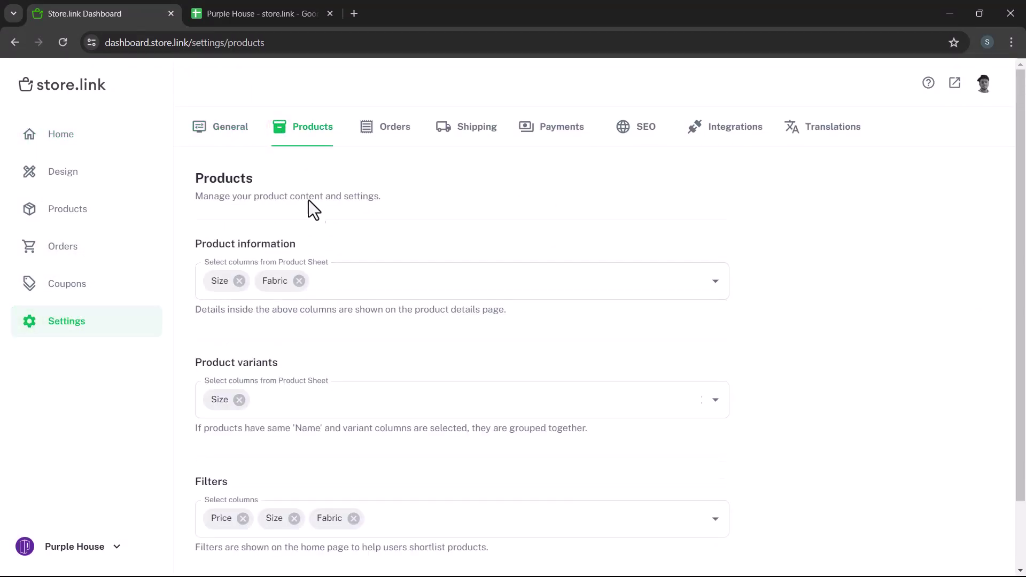
pyautogui.click(389, 402)
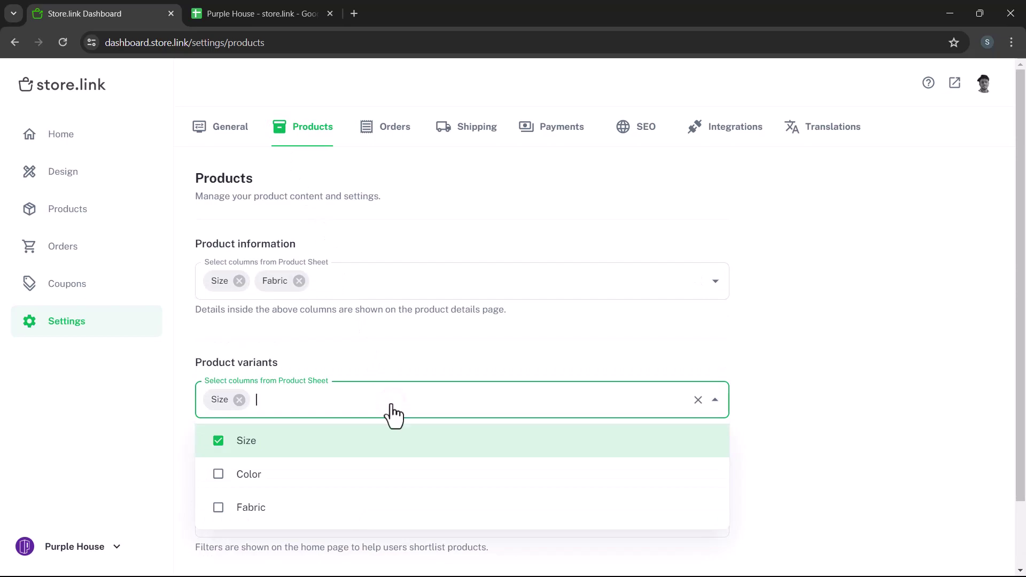
pyautogui.click(370, 475)
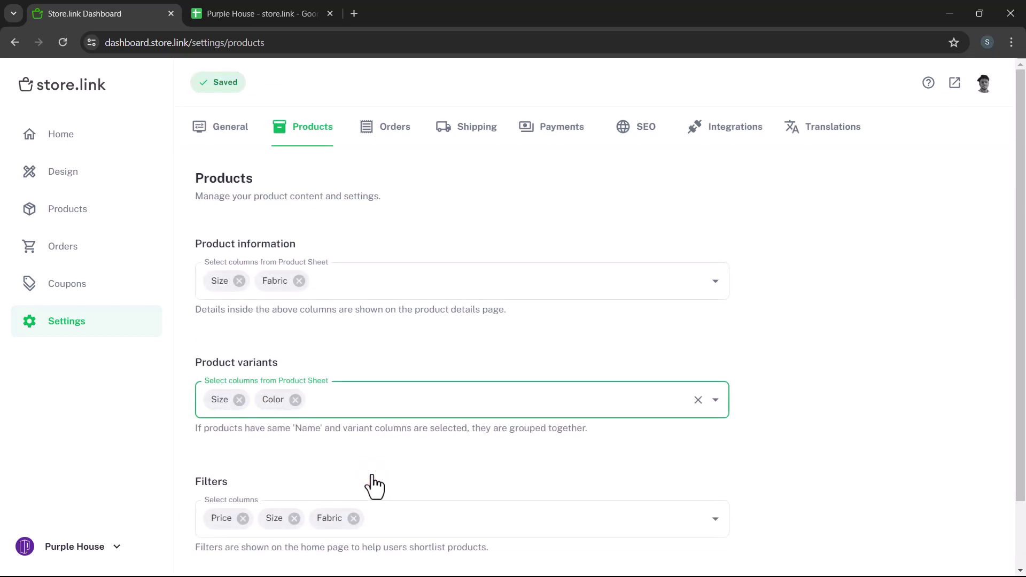
# Copy the two shirt rows (Large and Small) into rows 4 and 5.
pyautogui.click(308, 21)
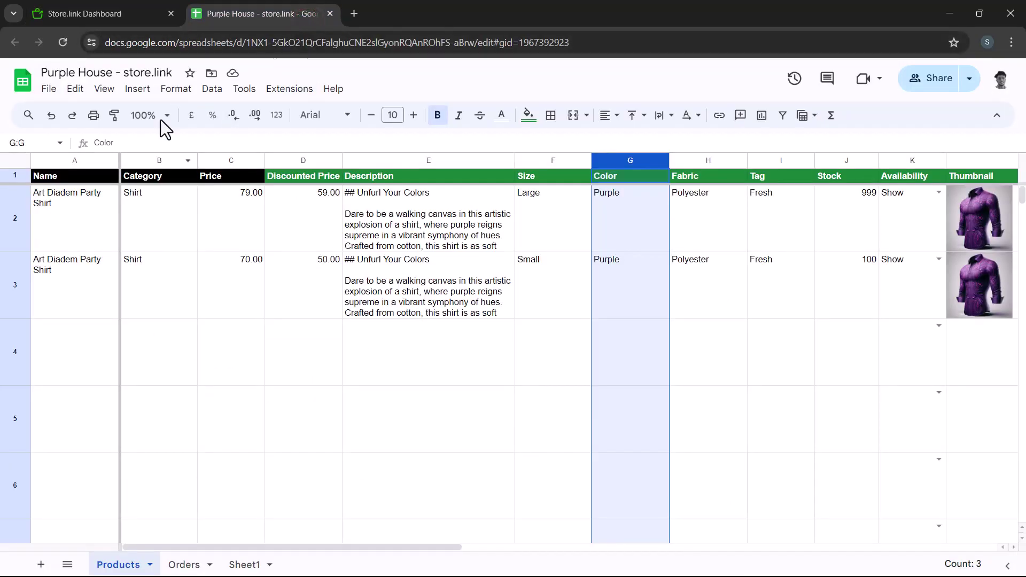
pyautogui.moveTo(19, 219); pyautogui.dragTo(18, 270)
pyautogui.hotkey('ctrl', 'c')
pyautogui.click(57, 348)
pyautogui.hotkey('ctrl', 'v')
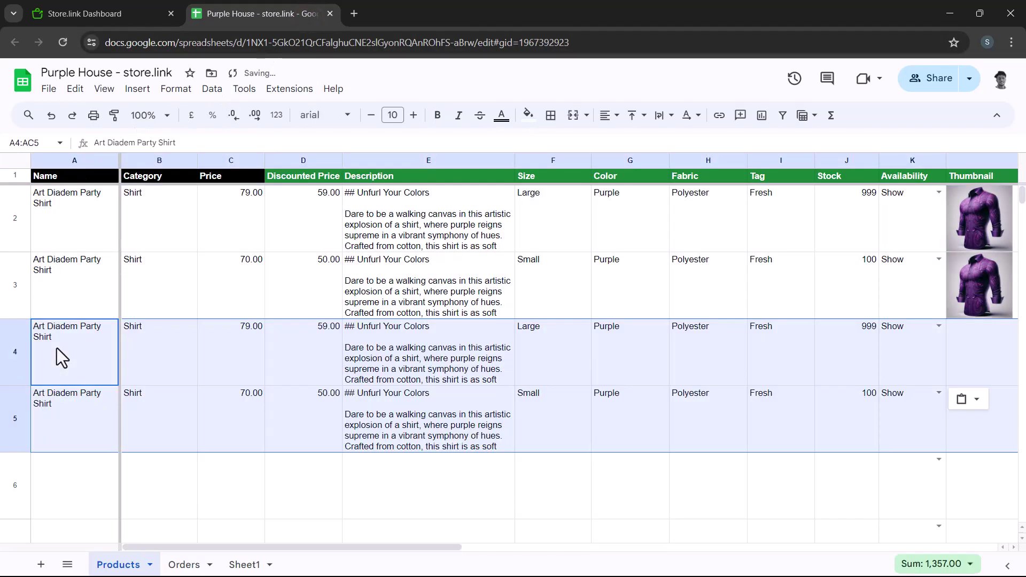
# Change the colour of rows 4 and 5 to Purple/White.
pyautogui.click(593, 345)
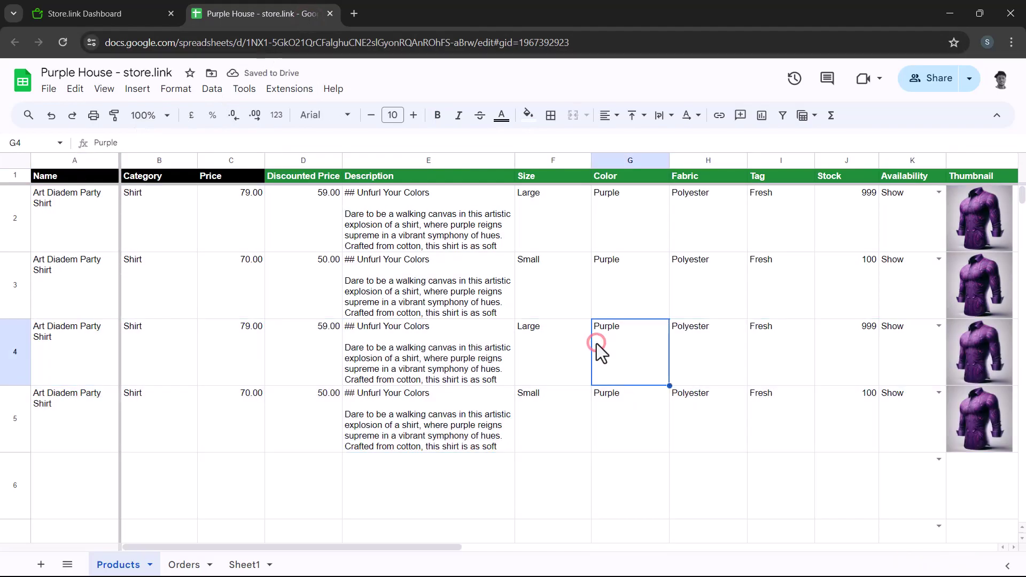
pyautogui.doubleClick(596, 342)
pyautogui.press('End')
pyautogui.write('/White')
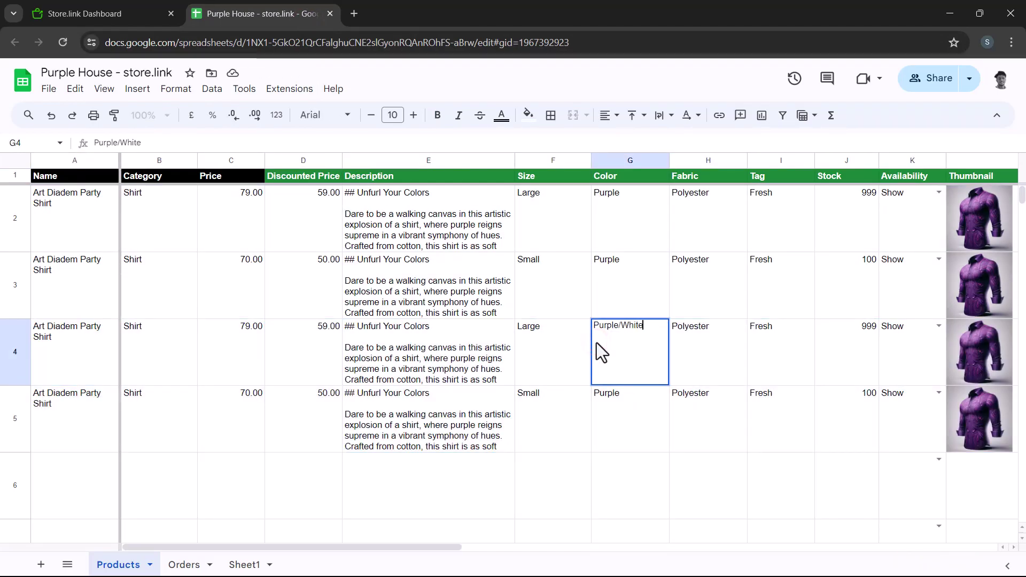
pyautogui.press('Return')
# Paste the purple-and-white shirt IMAGE formula into the thumbnail cells of rows 4 and 5.
pyautogui.press('Return')
pyautogui.write('/White')
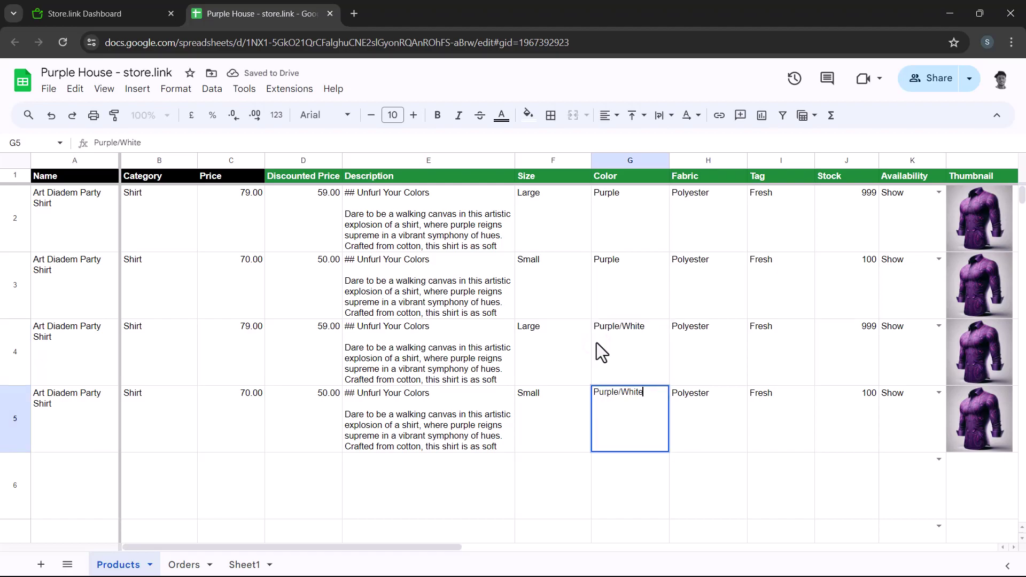
pyautogui.click(965, 343)
pyautogui.hotkey('ctrl', 'v')
pyautogui.press('Return')
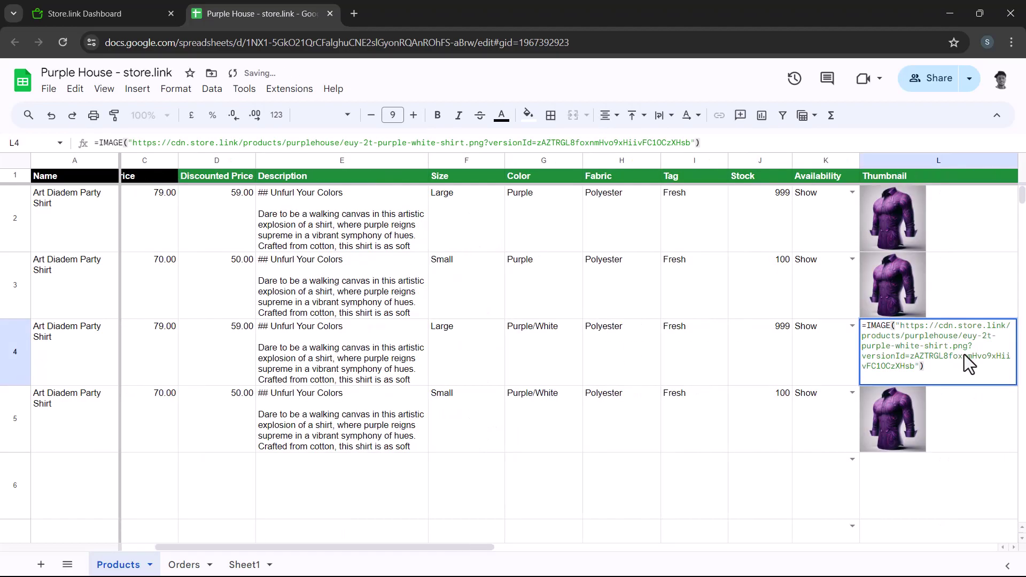
pyautogui.press('Return')
pyautogui.hotkey('ctrl', 'v')
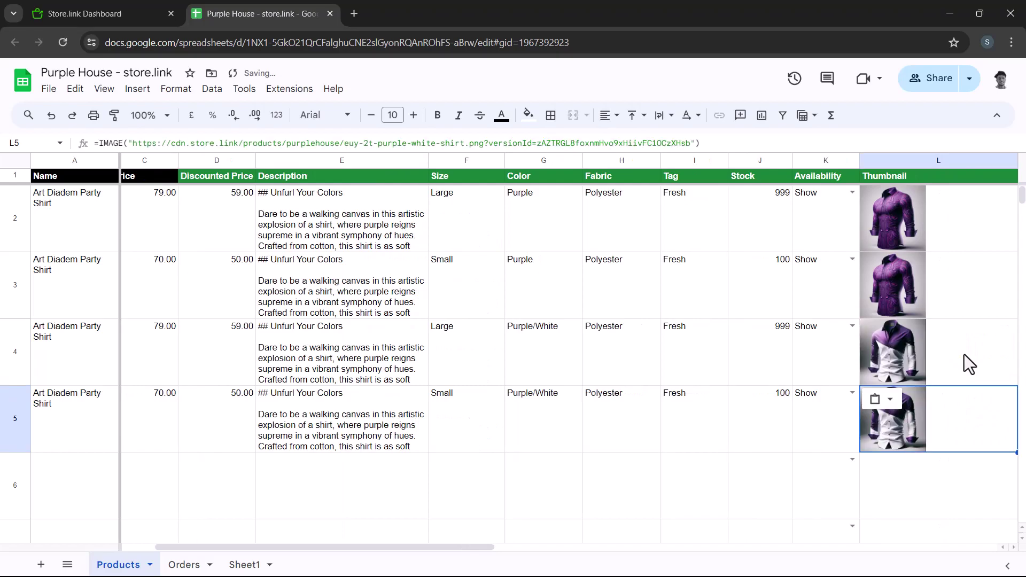
pyautogui.press('Return')
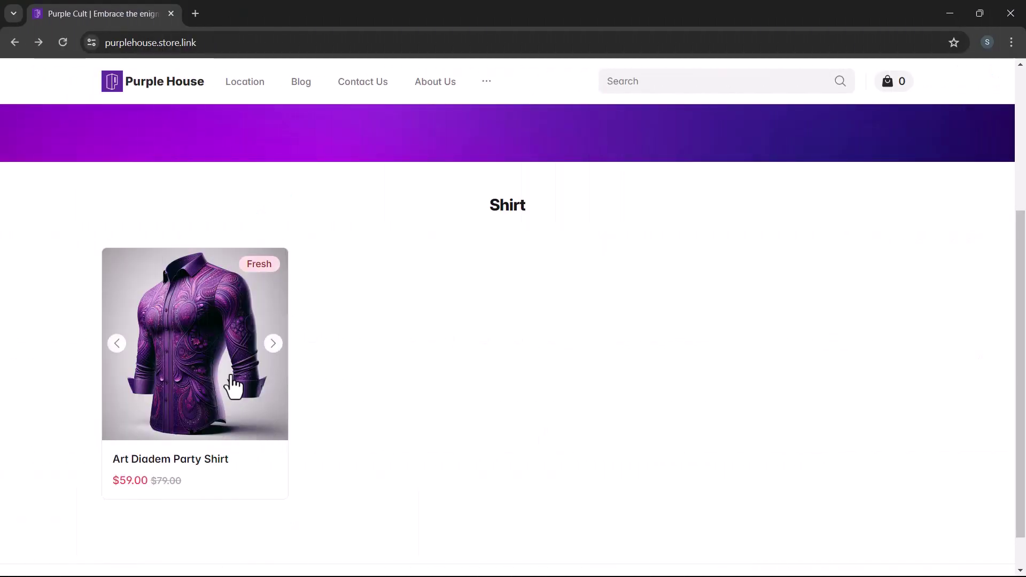
# On the shirt page, buy a Large Purple shirt after trying the size and colour options.
pyautogui.click(232, 376)
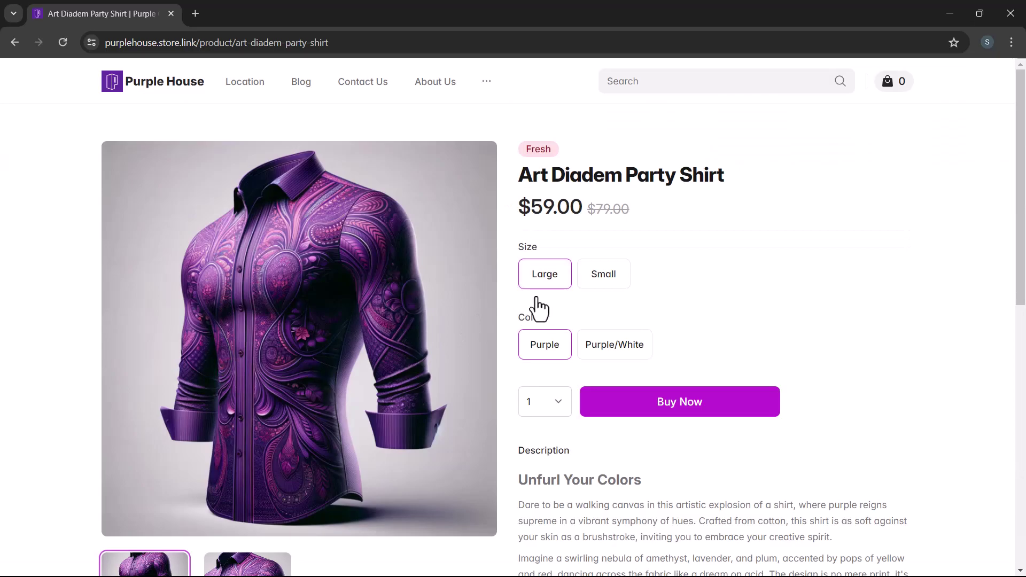
pyautogui.click(602, 271)
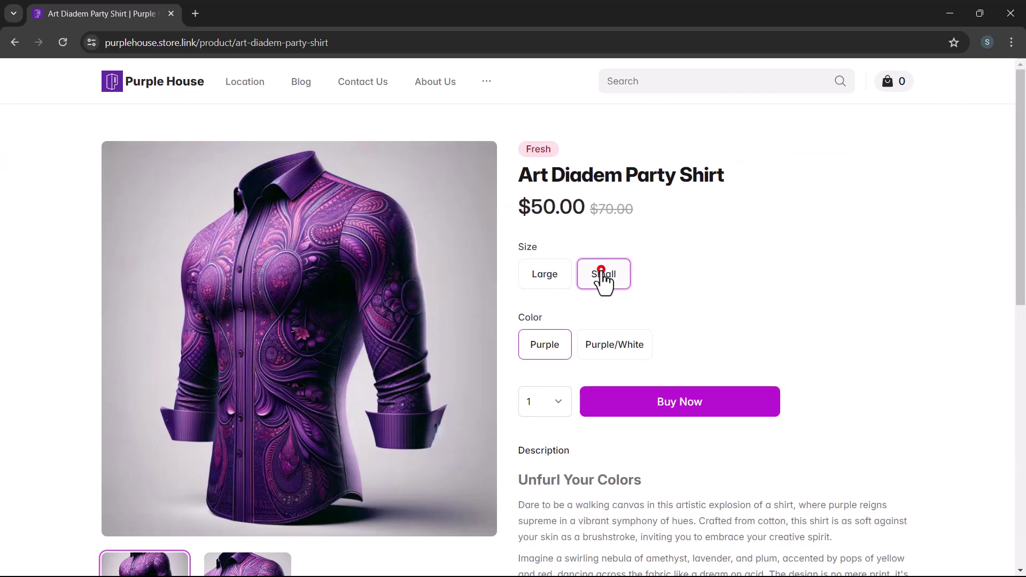
pyautogui.click(617, 348)
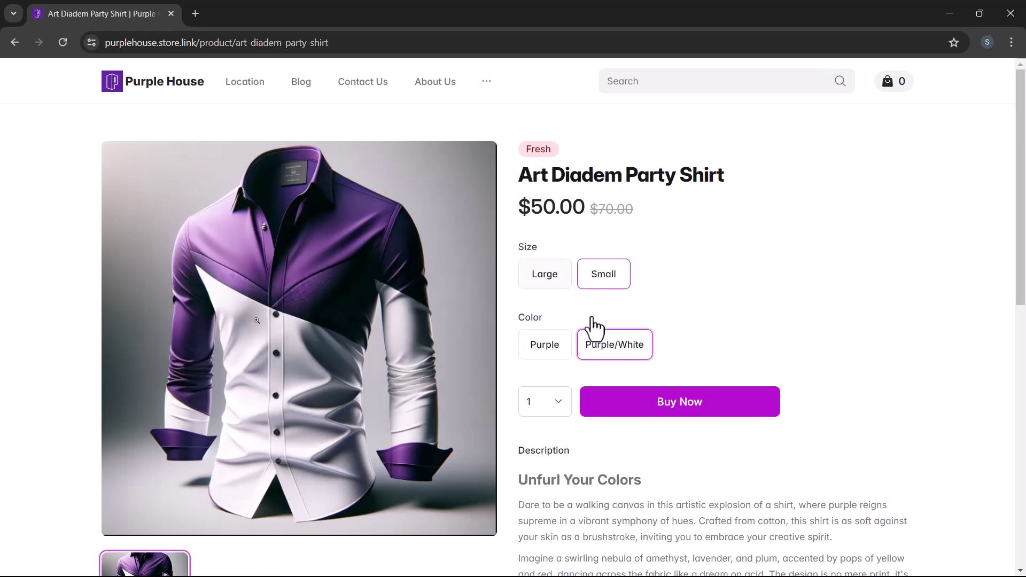
pyautogui.click(552, 268)
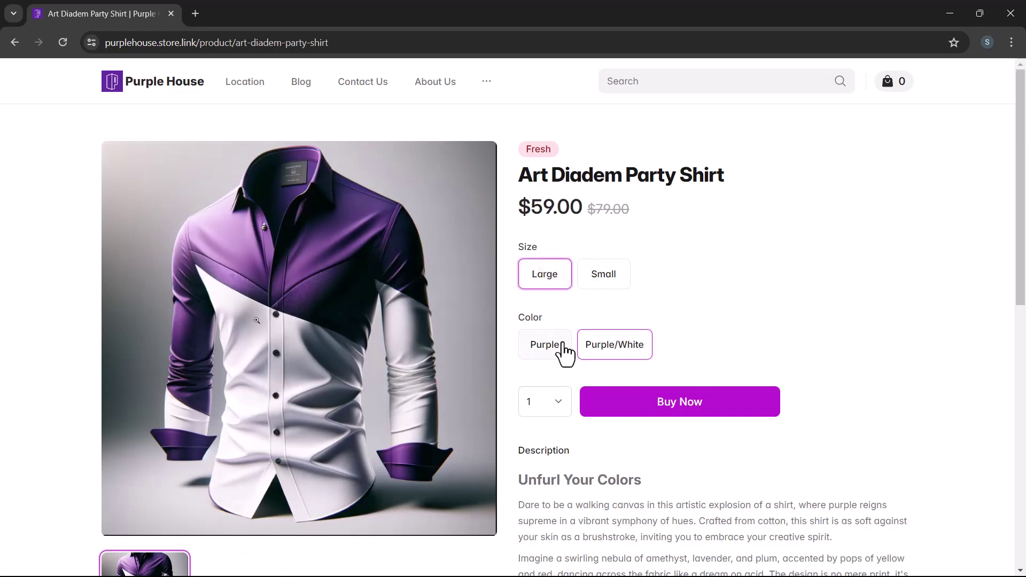
pyautogui.click(564, 352)
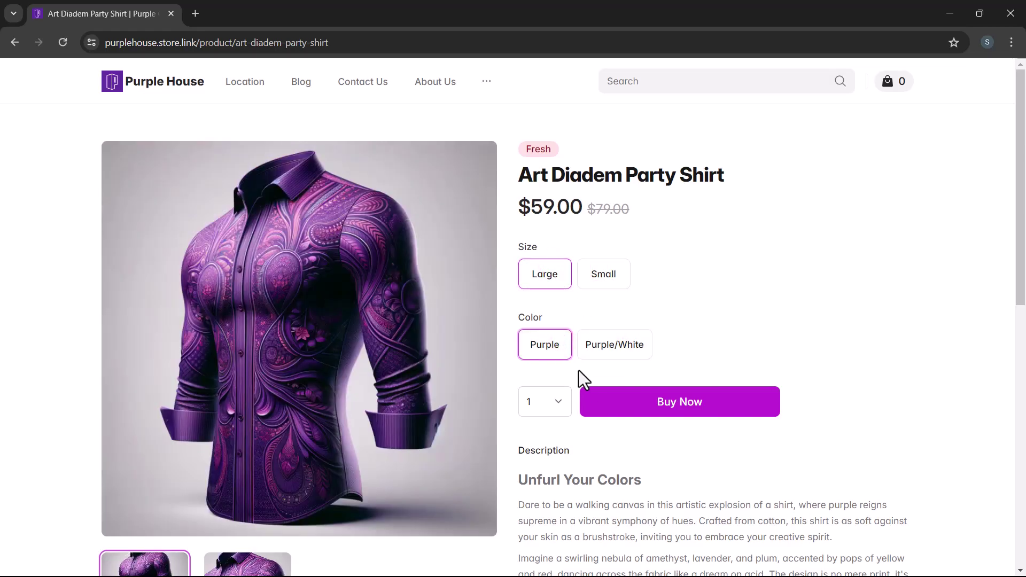
pyautogui.click(592, 406)
# Buy a Small Purple/White shirt as well.
pyautogui.click(582, 270)
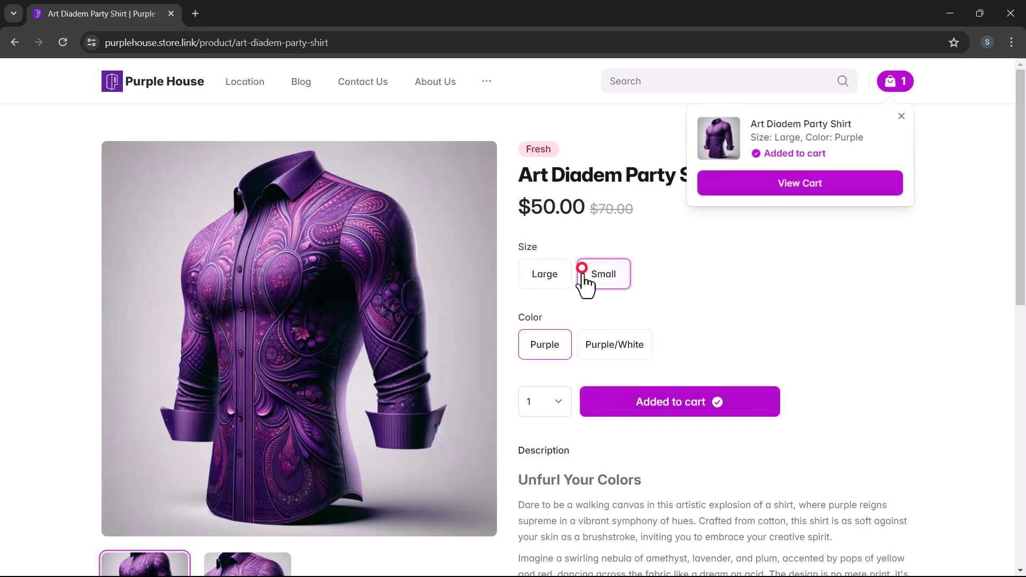
pyautogui.click(592, 346)
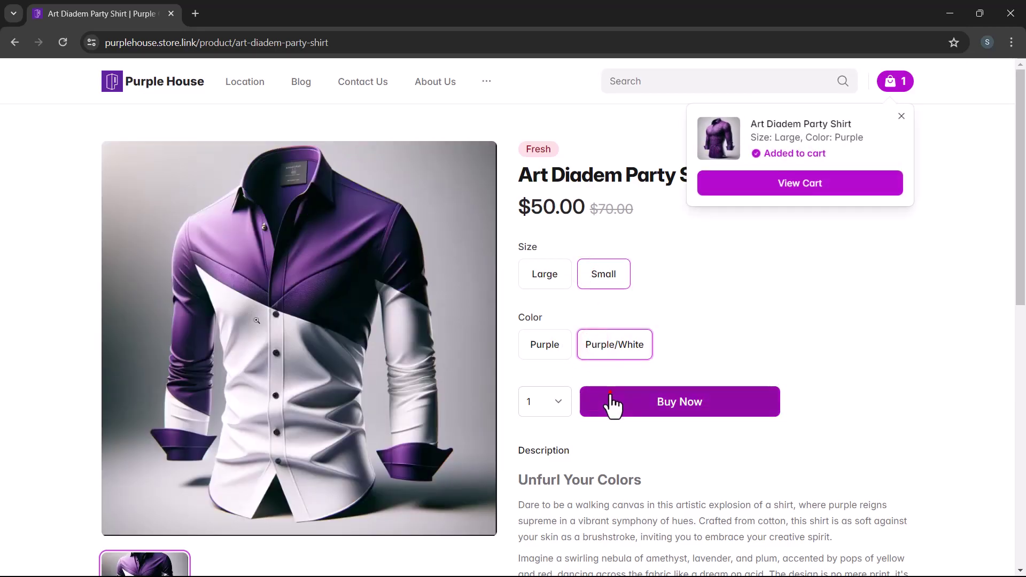
pyautogui.click(611, 405)
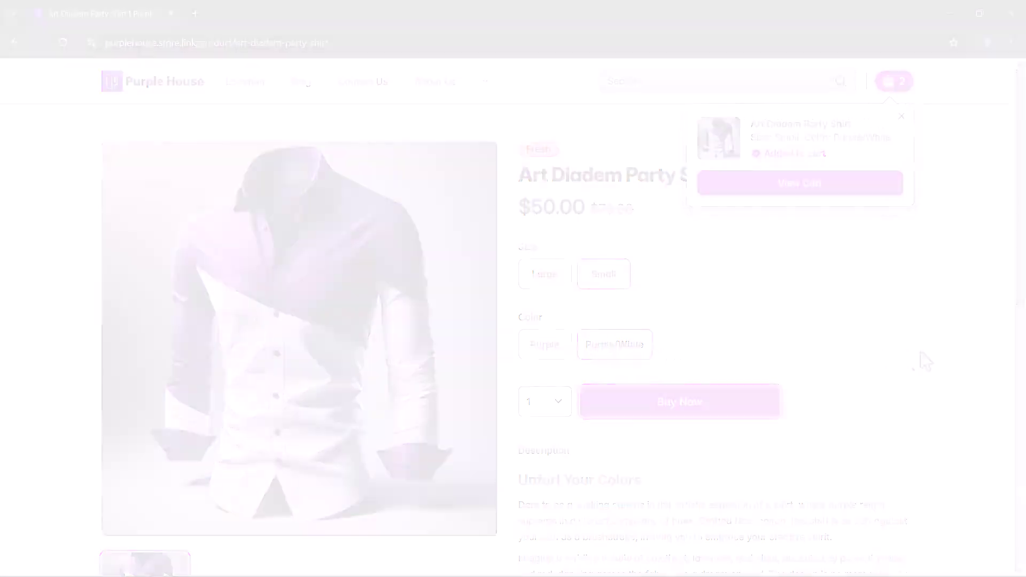